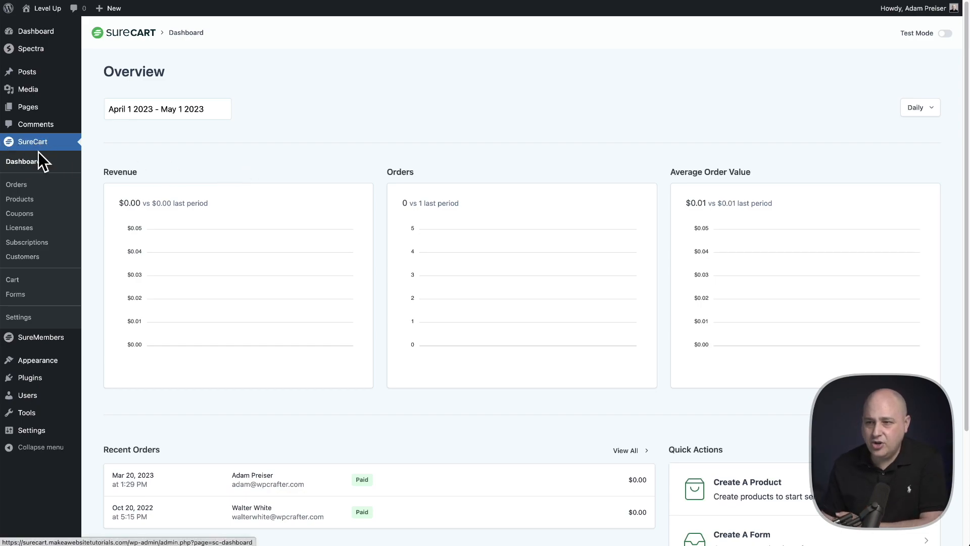
- Go to Subscriptions and view the $19.99 monthly Level Up Membership subscription's details
left_click(34, 243)
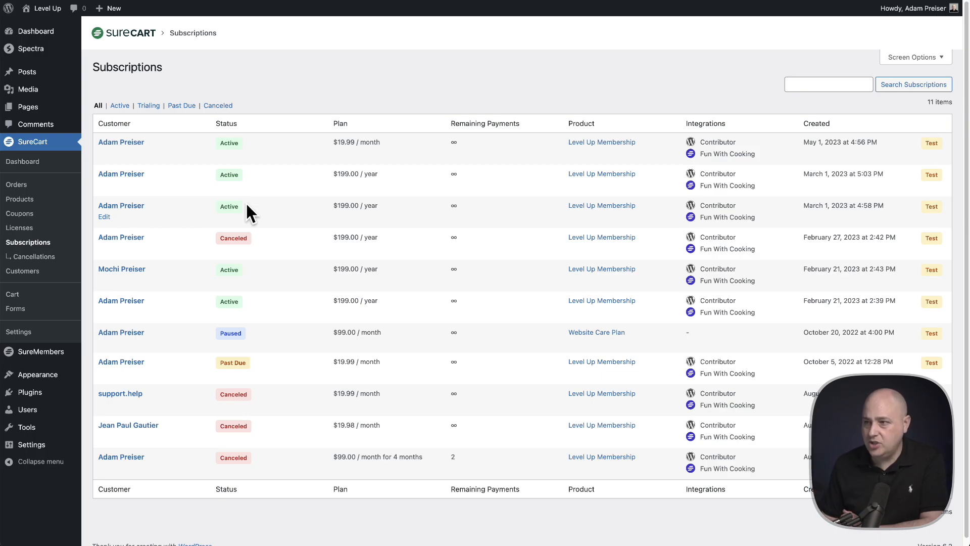
left_click(138, 151)
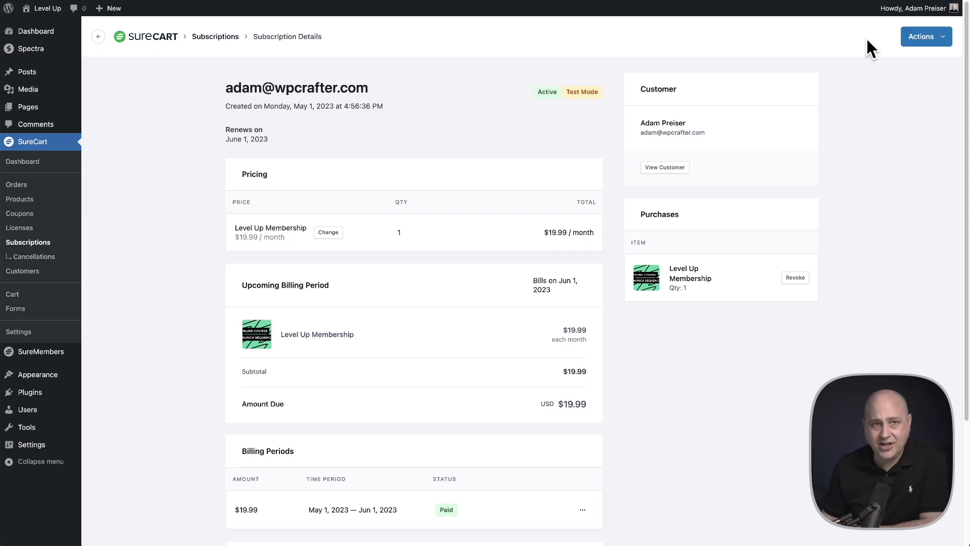
left_click(932, 42)
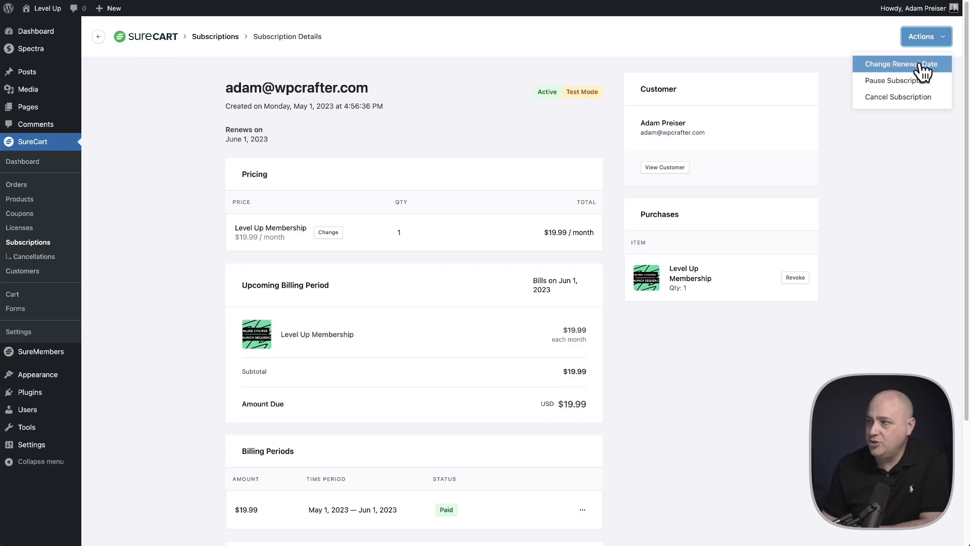
left_click(897, 66)
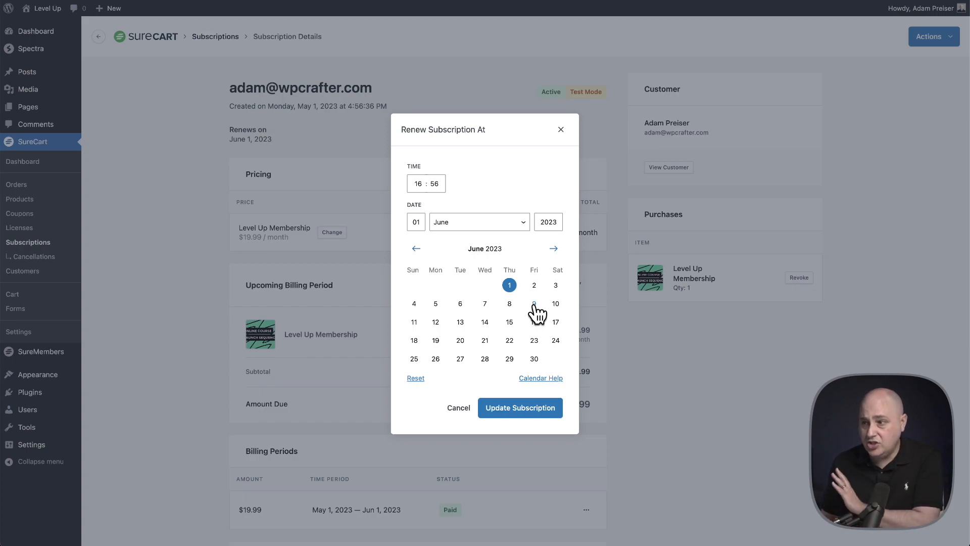
left_click(535, 304)
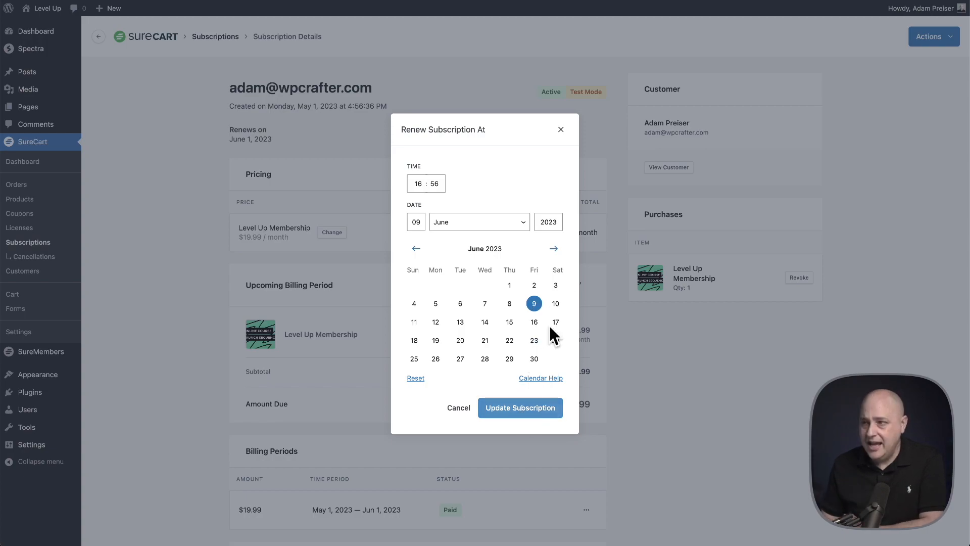
left_click(561, 129)
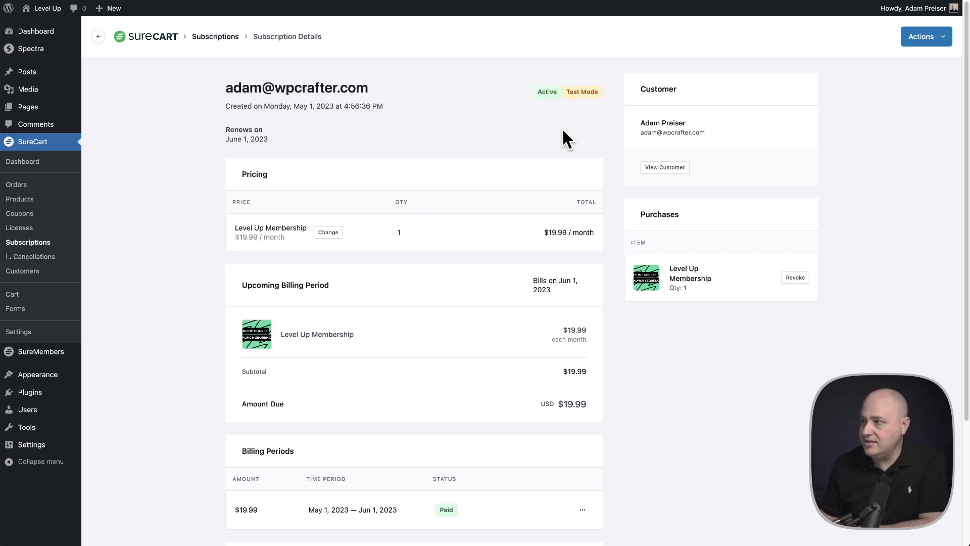
- Start pausing the subscription and review the notice that it pauses on June 1
left_click(945, 36)
left_click(881, 81)
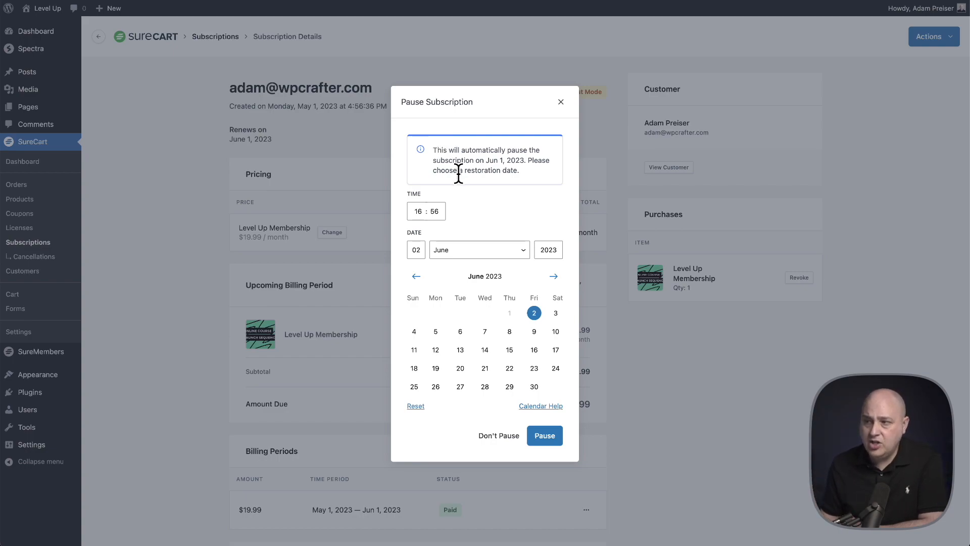
mouse_move(433, 149)
left_mouse_down()
mouse_move(507, 151)
mouse_move(523, 173)
left_mouse_up()
left_click(523, 173)
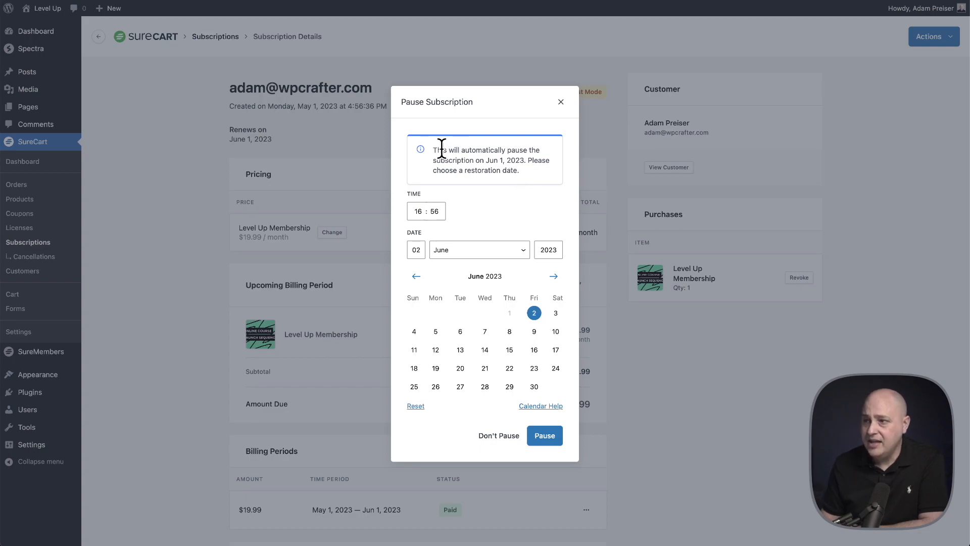
left_click_drag(434, 150, 523, 162)
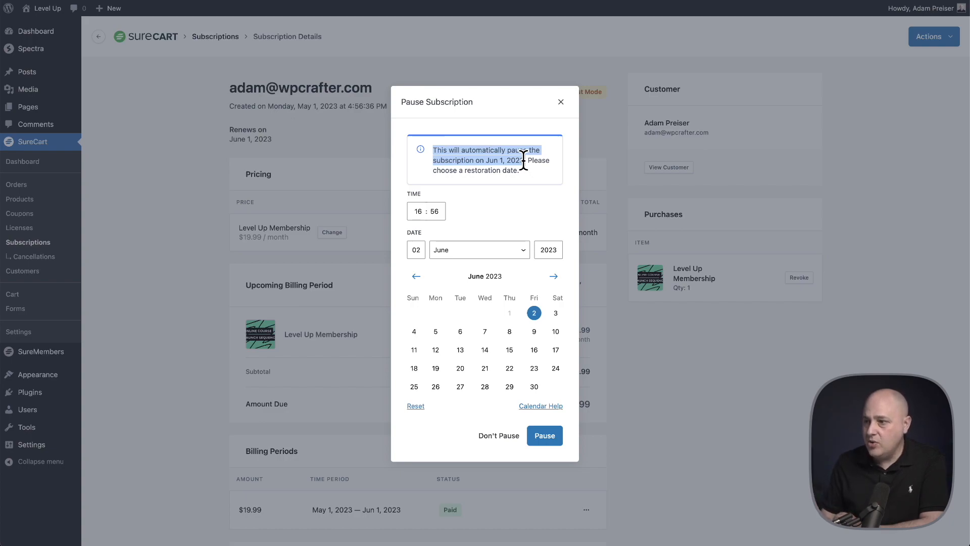
- Set the restoration date to August 1, 2023 and confirm the pause
left_click(554, 278)
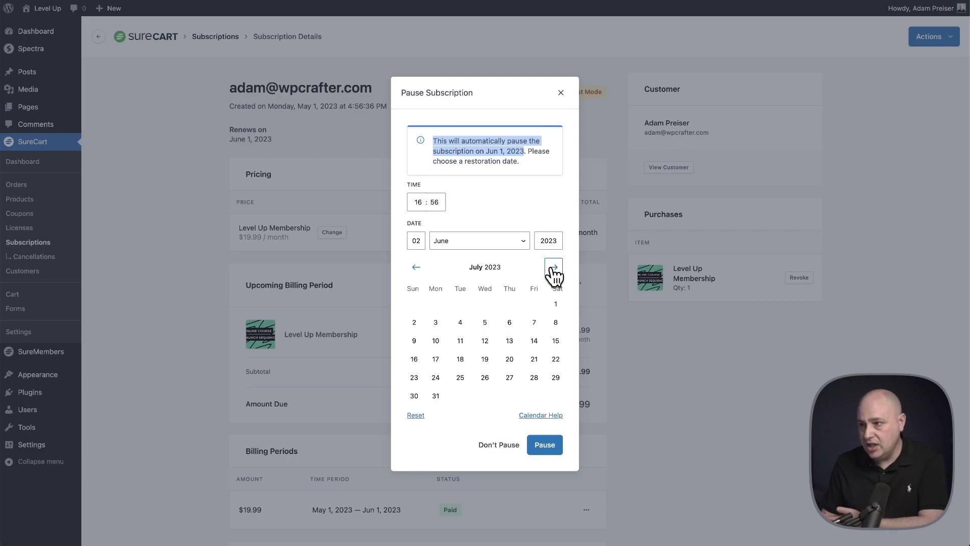
left_click(552, 267)
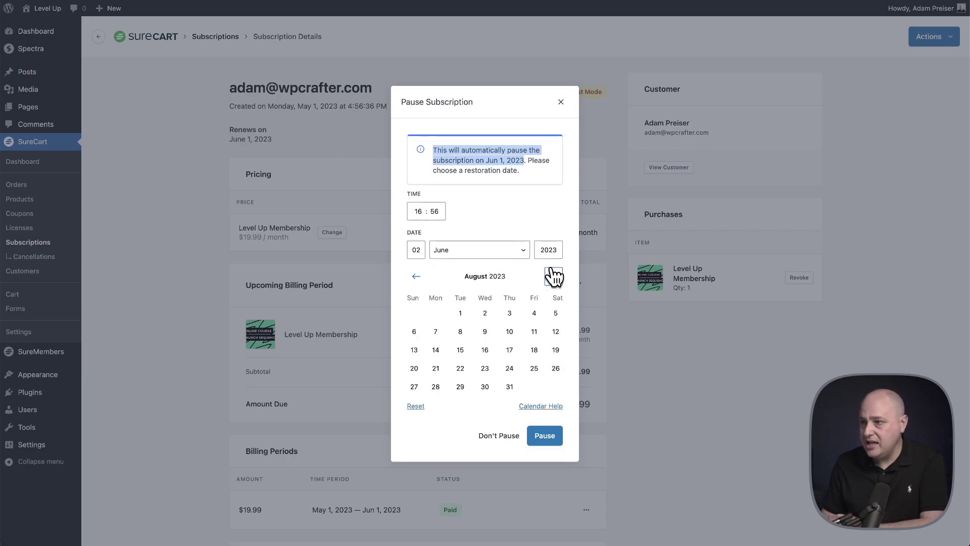
left_click(515, 256)
left_click(480, 275)
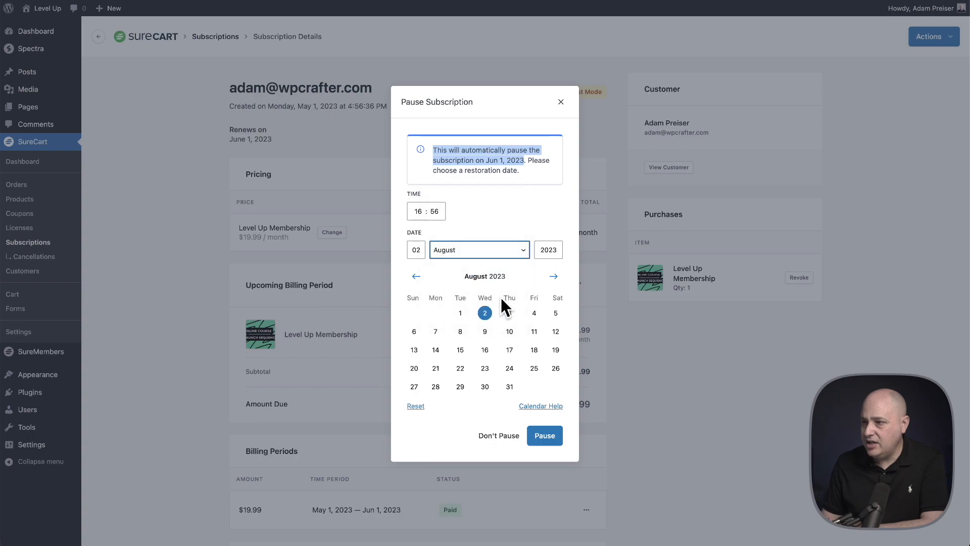
left_click(460, 313)
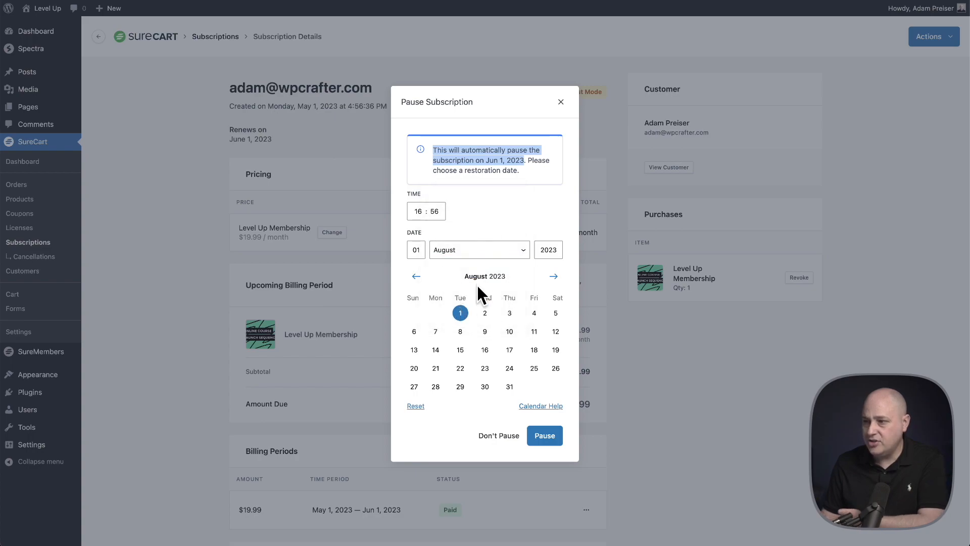
left_click(543, 437)
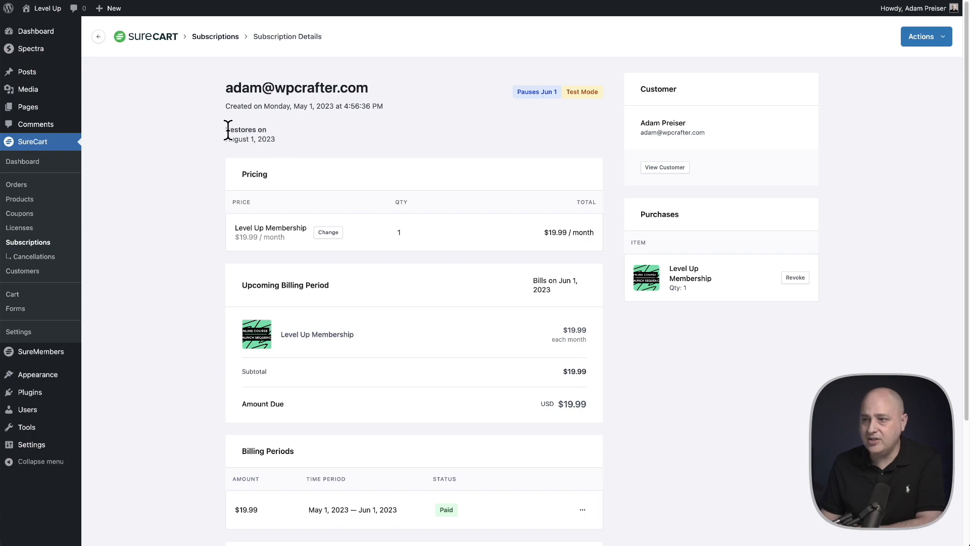
- Choose Don't Pause and confirm resuming, so the subscription renews June 1, 2023
left_click_drag(227, 129, 278, 147)
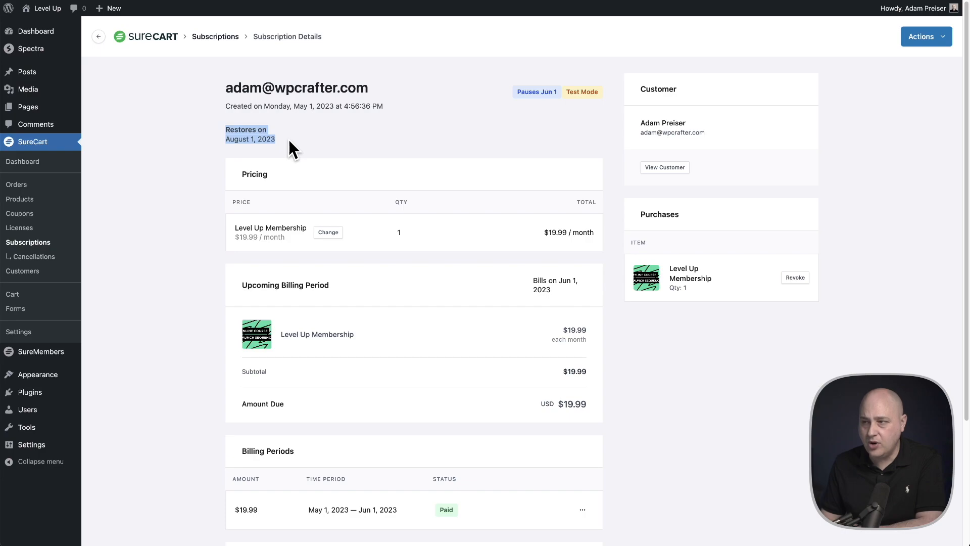
left_click(289, 140)
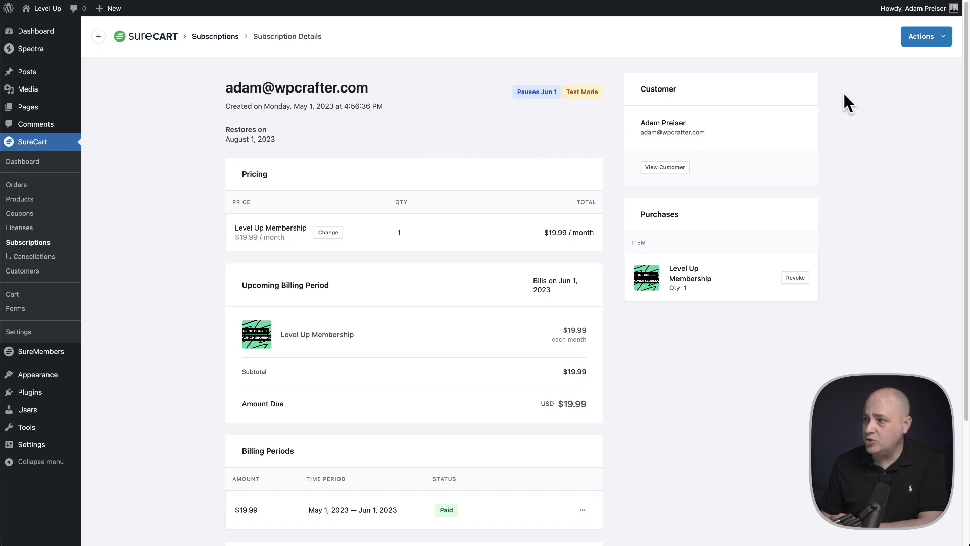
left_click(943, 38)
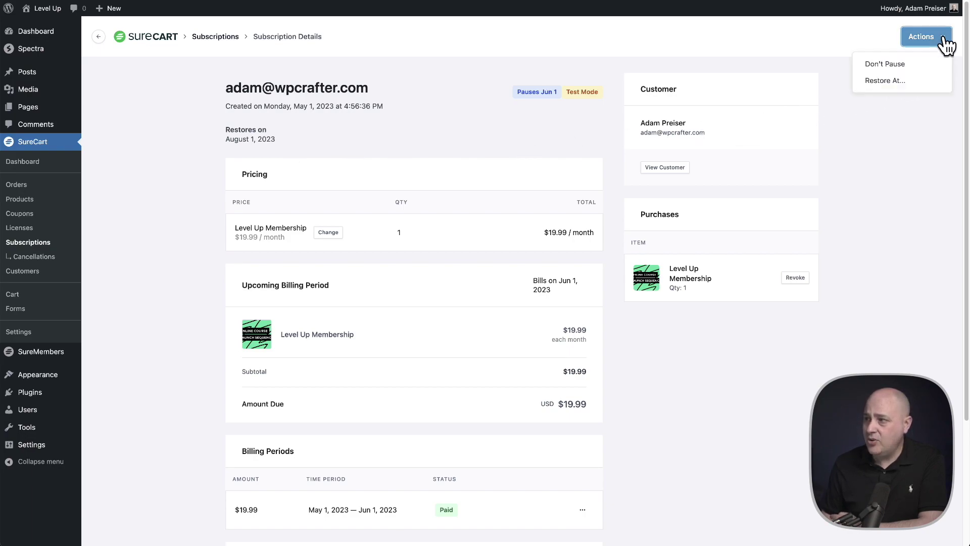
left_click(902, 66)
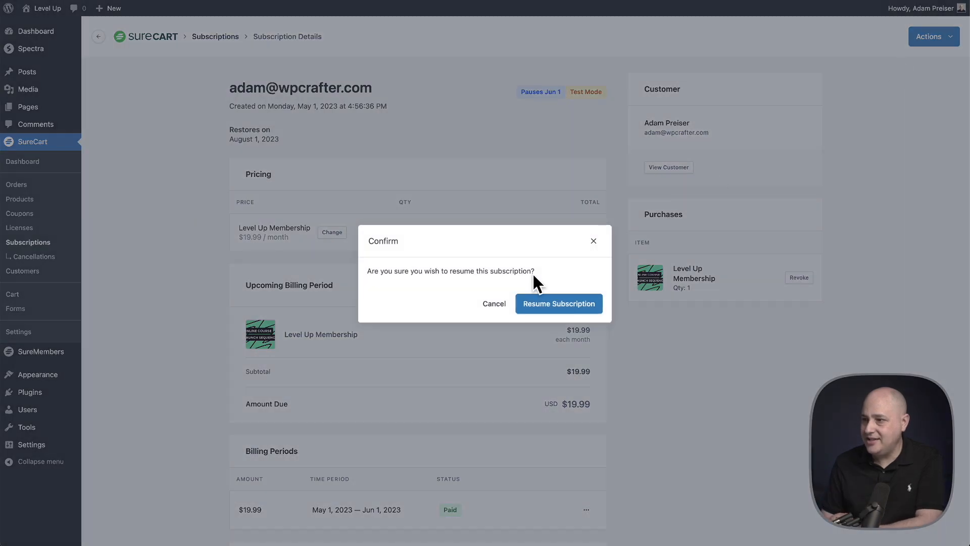
left_click(540, 305)
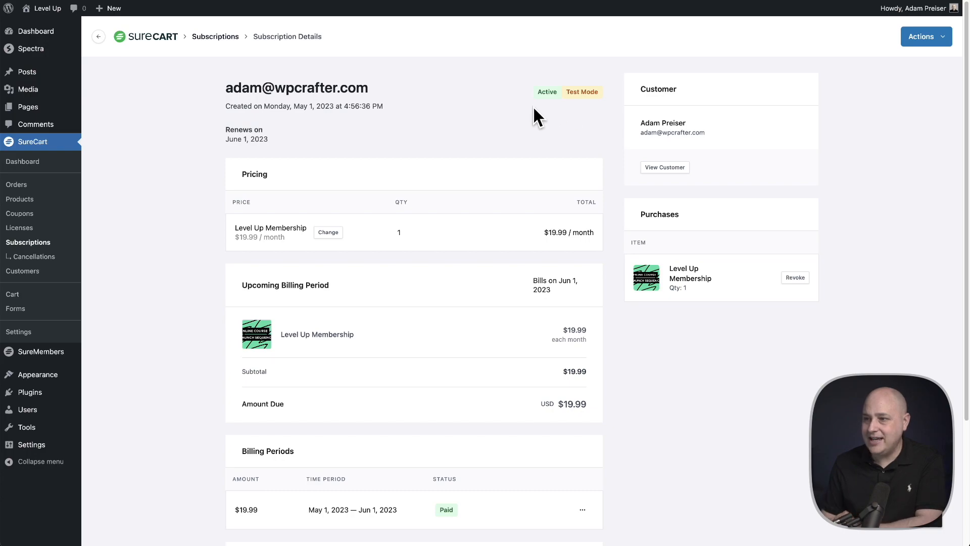
- Cancel the subscription at the end of the current period, June 1, 2023
left_click(945, 47)
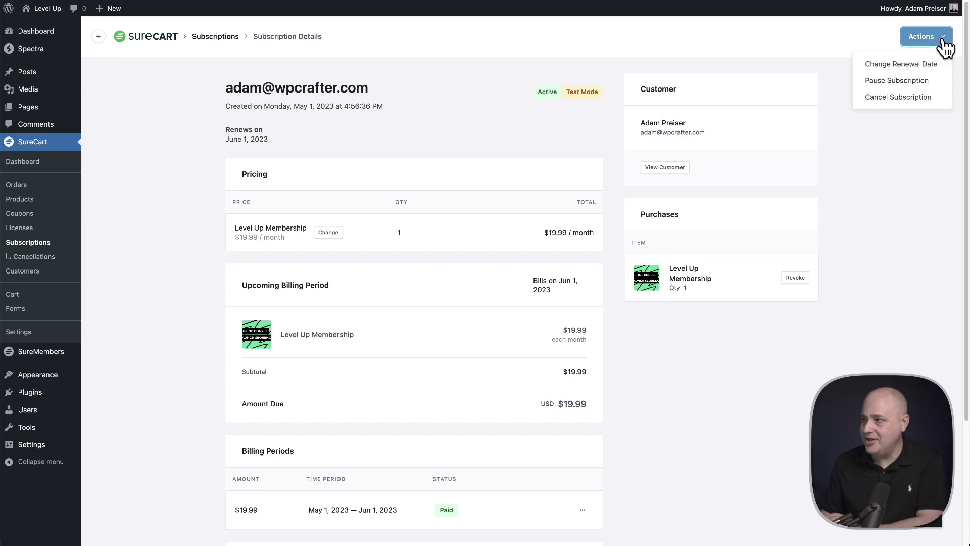
left_click(911, 96)
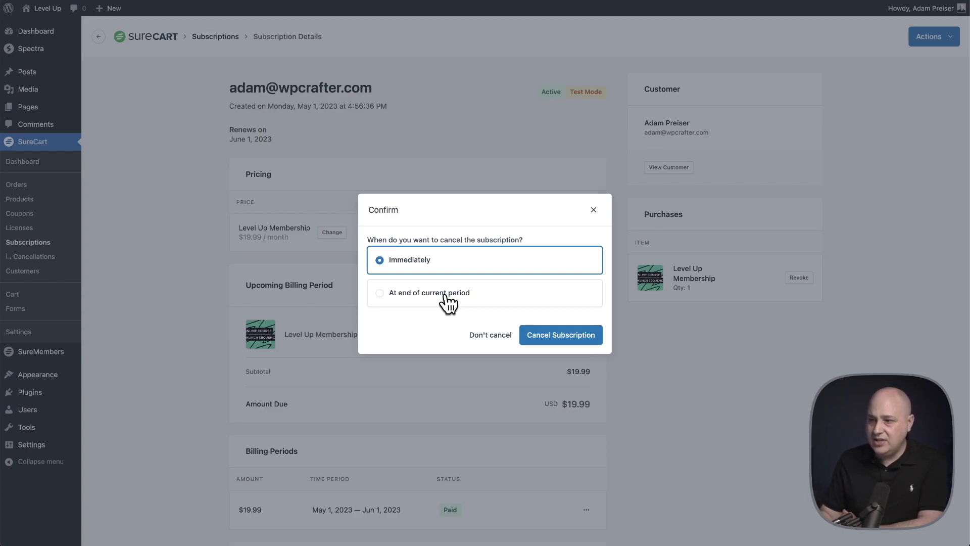
left_click(449, 296)
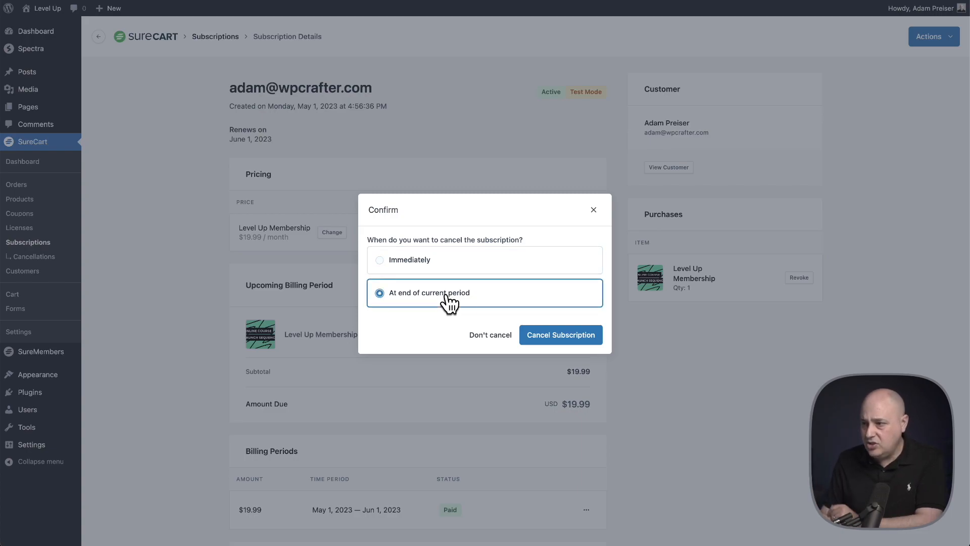
left_click(554, 334)
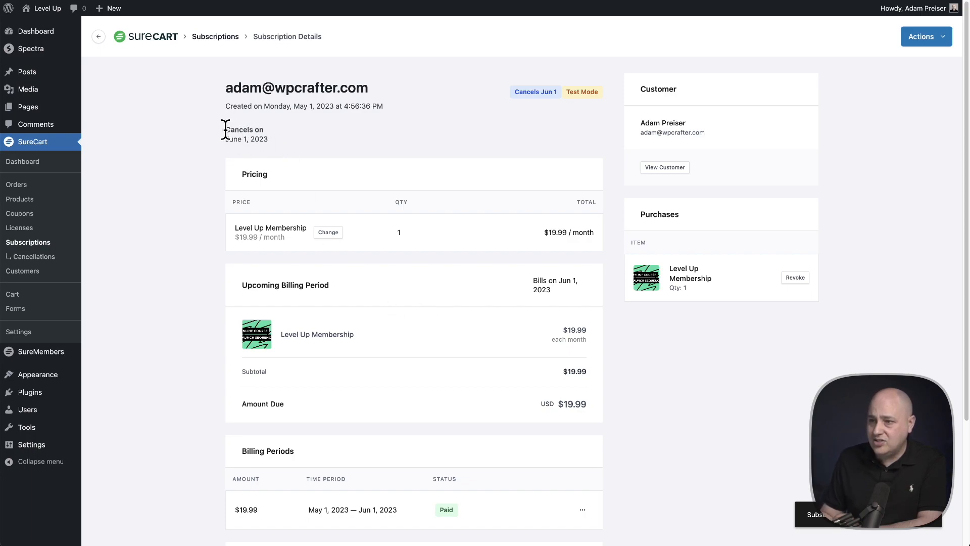
left_click_drag(225, 130, 295, 129)
left_click_drag(225, 140, 269, 143)
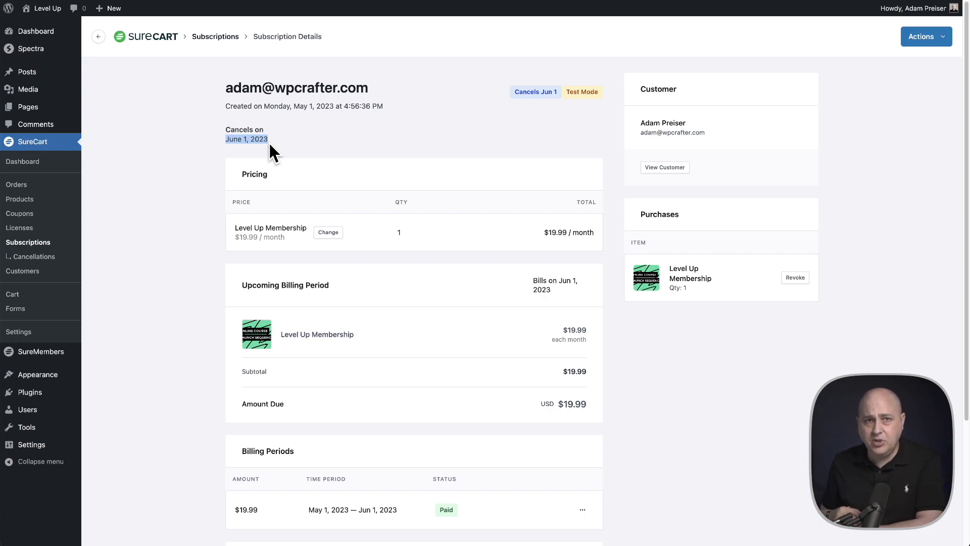
scroll(408, 139, "down", 1)
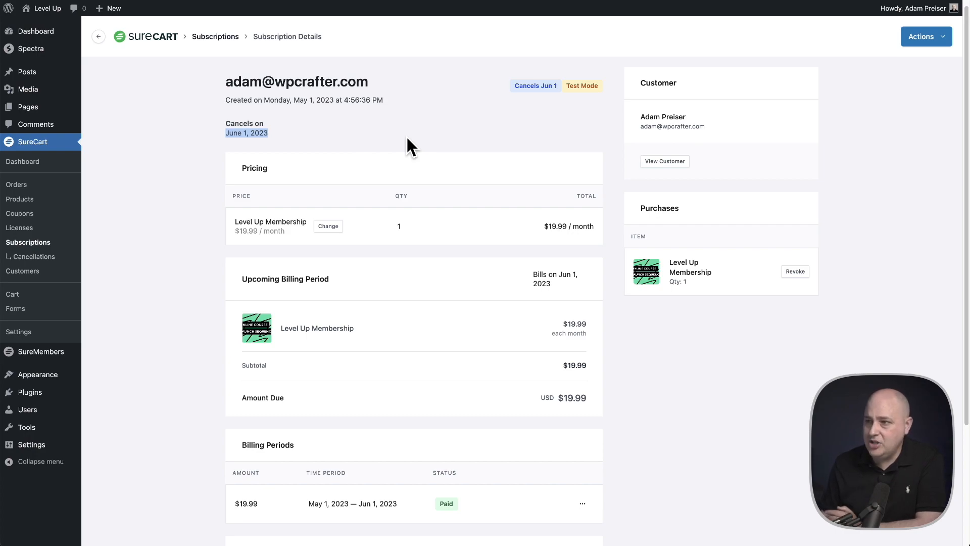
- Choose Don't Cancel and confirm resuming, making the subscription active again
left_click(930, 42)
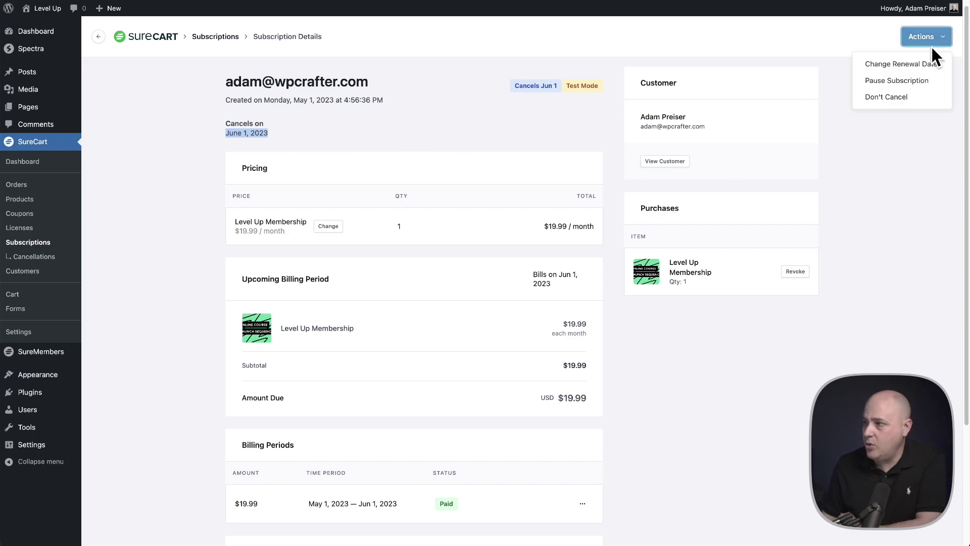
left_click(879, 98)
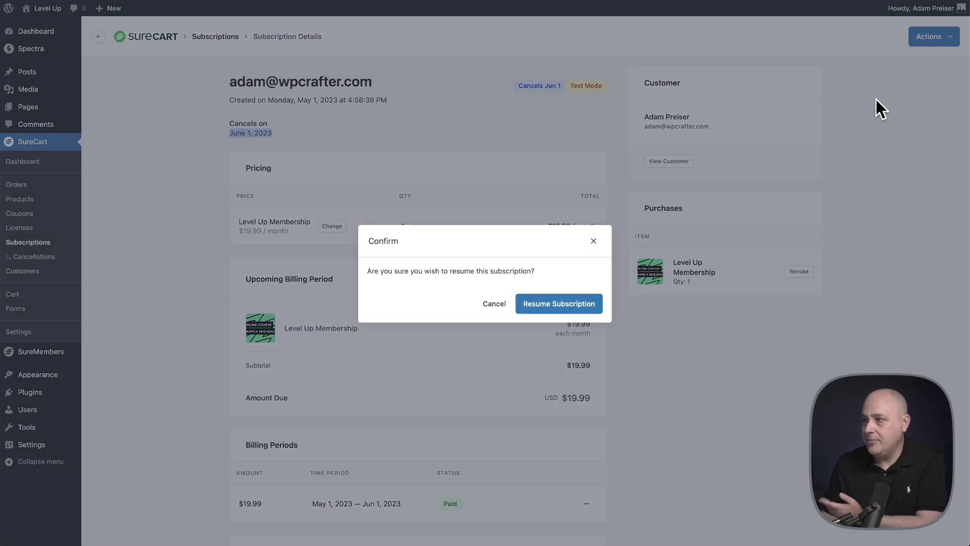
left_click(545, 299)
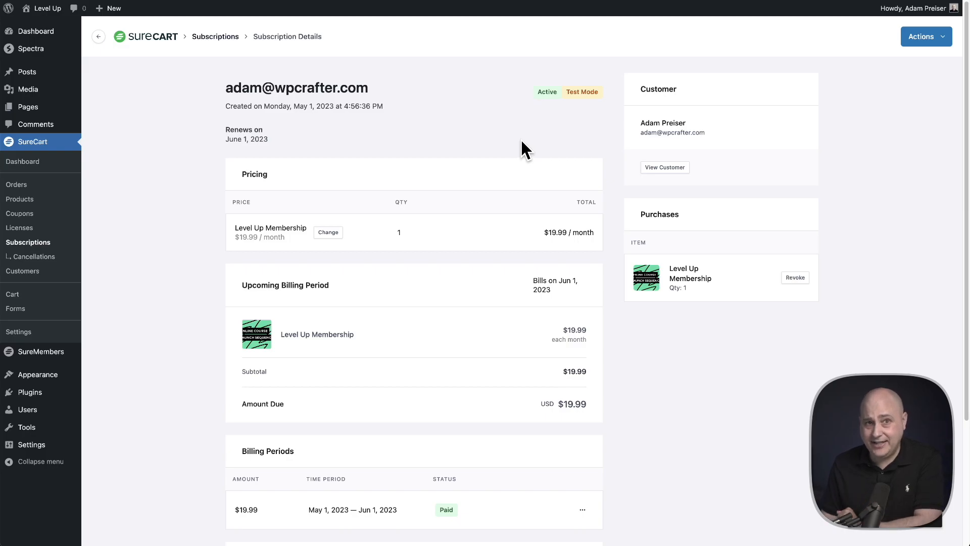
- Cancel the subscription immediately, leaving it Canceled with the purchase revoked
left_click(947, 43)
left_click(894, 100)
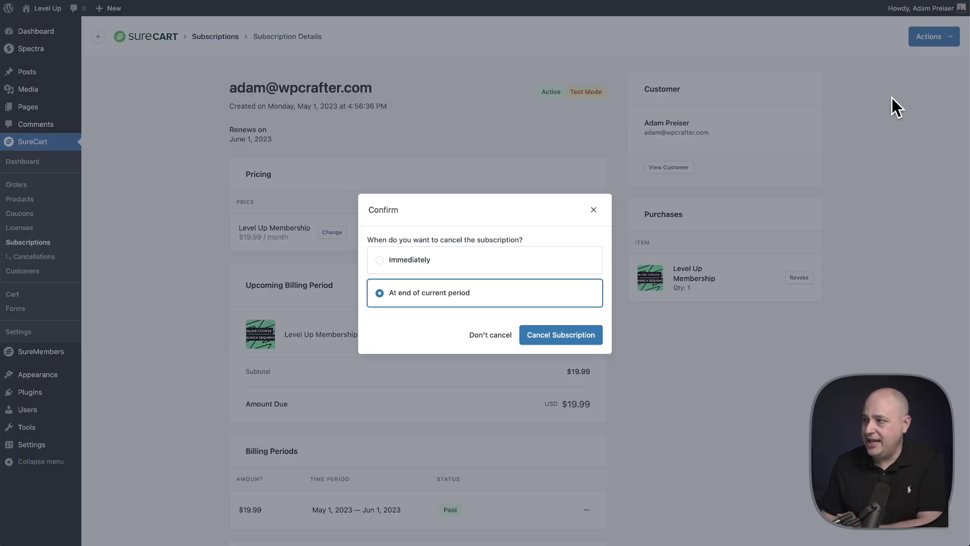
left_click(413, 263)
left_click(543, 338)
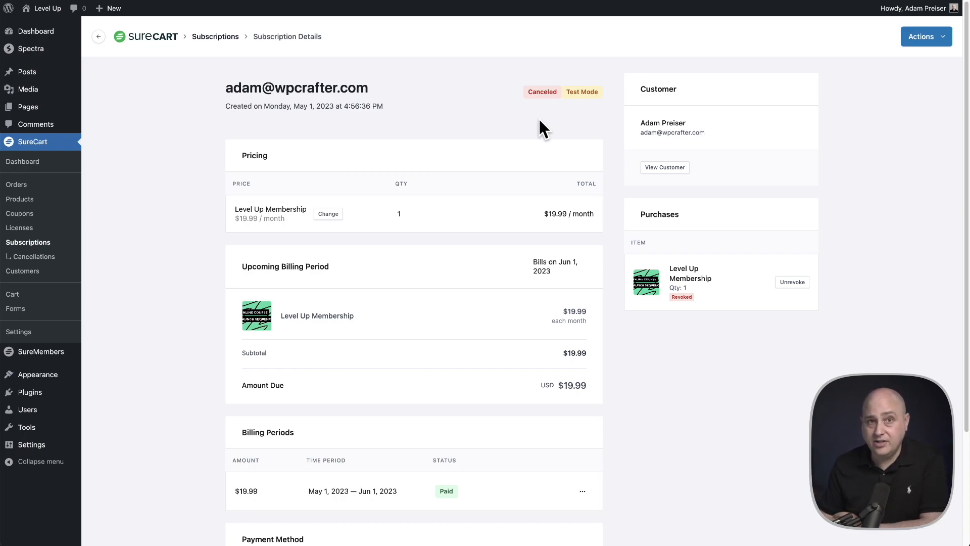
- Choose Restore Now, bringing up the immediate $19.99 charge confirmation
left_click(946, 44)
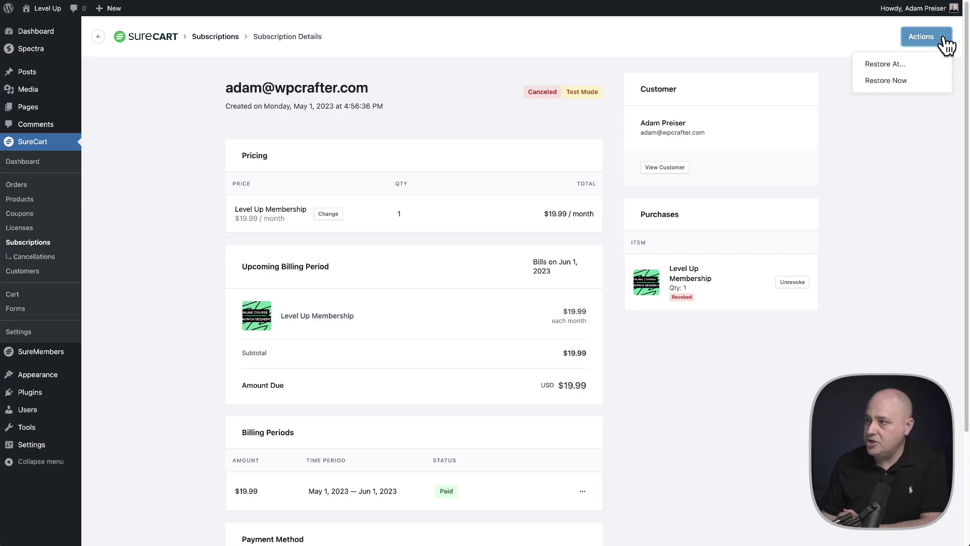
left_click(922, 82)
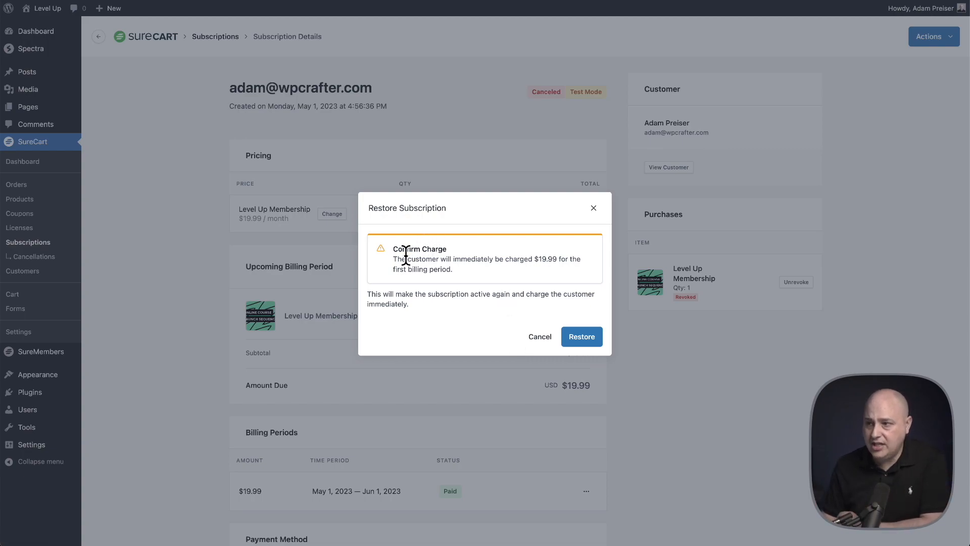
- Review the immediate $19.99 charge notice and confirm restoring the subscription
mouse_move(392, 258)
left_mouse_down()
mouse_move(476, 262)
mouse_move(486, 277)
left_mouse_up()
left_click(542, 258)
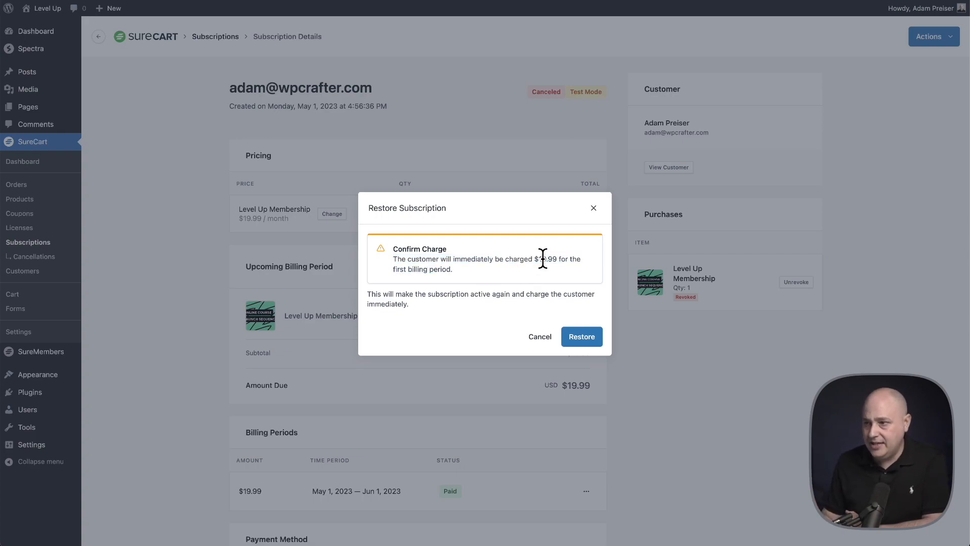
left_click(581, 337)
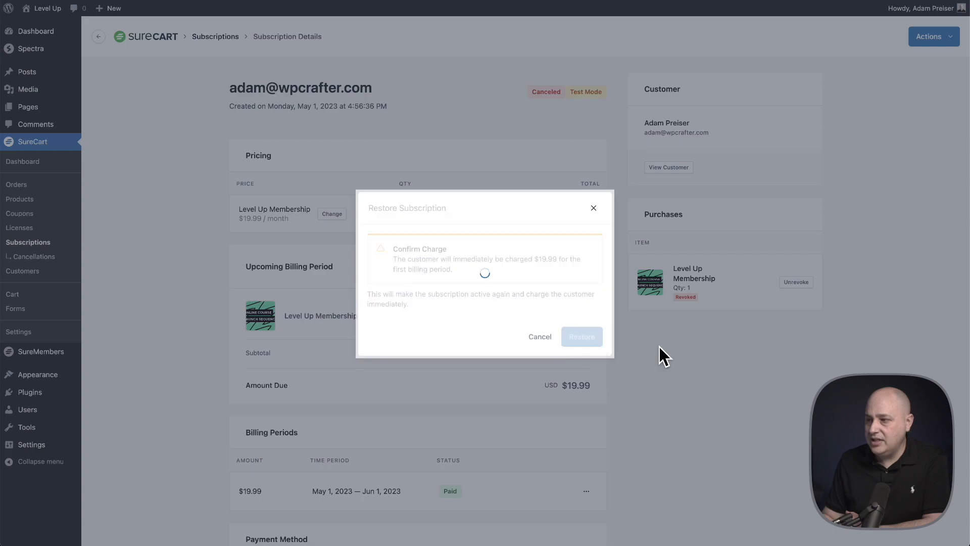